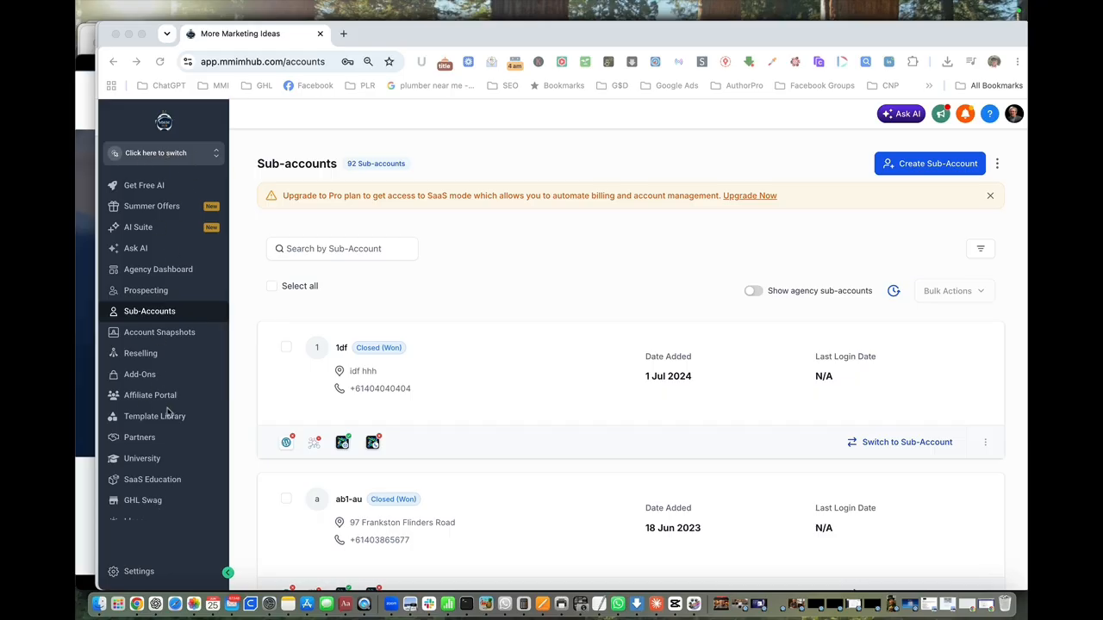
scroll(169, 413, "down", 1)
scroll(169, 413, "up", 1)
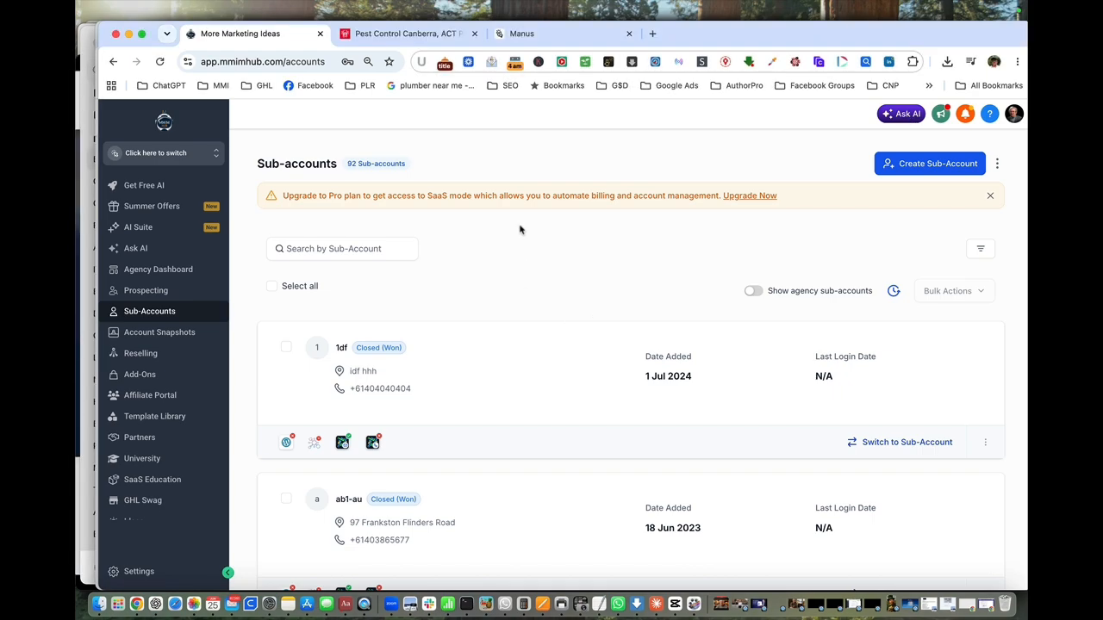
left_click(400, 37)
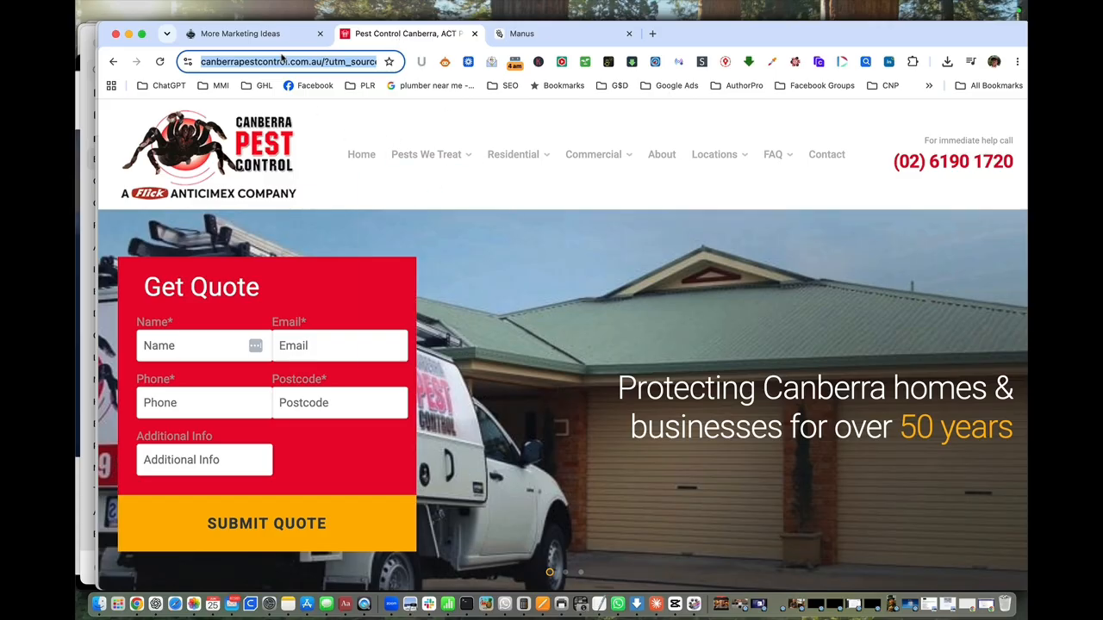
left_click(328, 65)
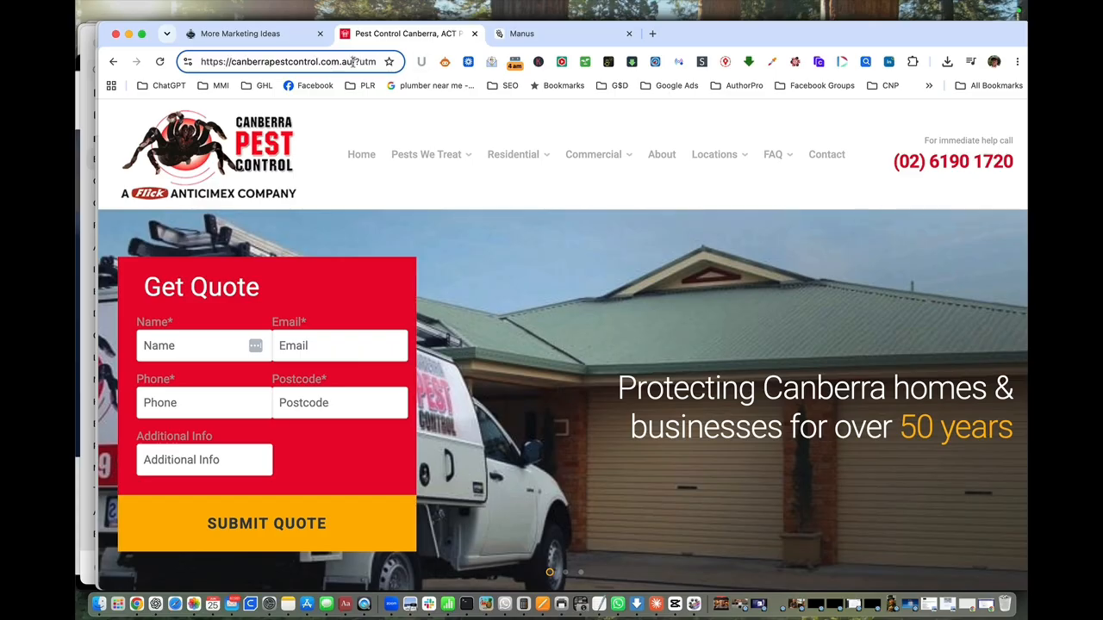
left_click_drag(353, 62, 189, 64)
key("super+c")
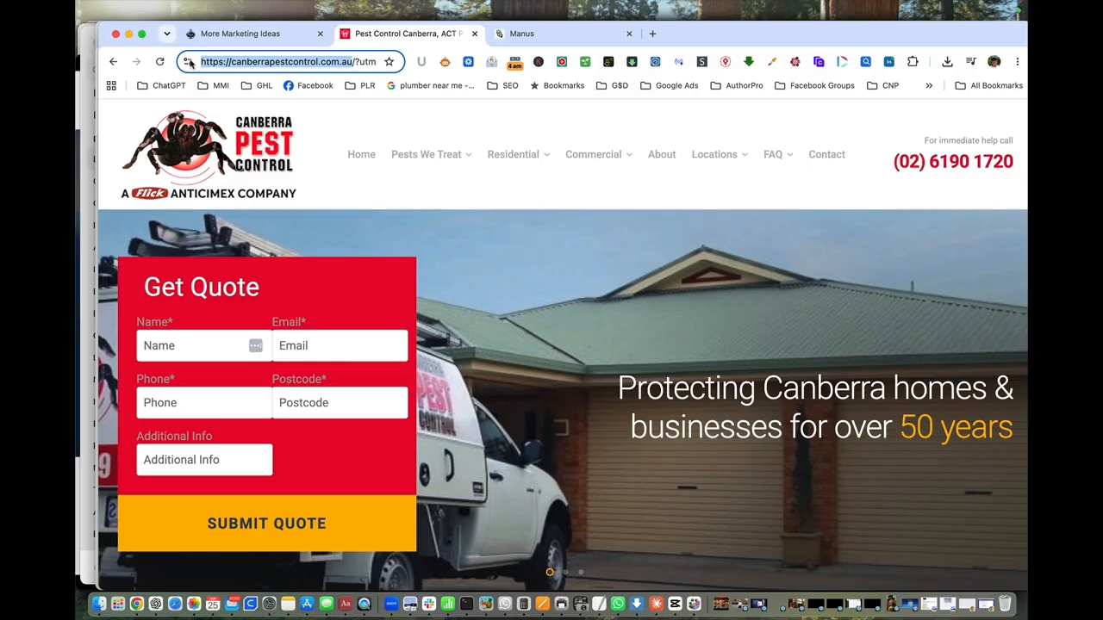
left_click(245, 35)
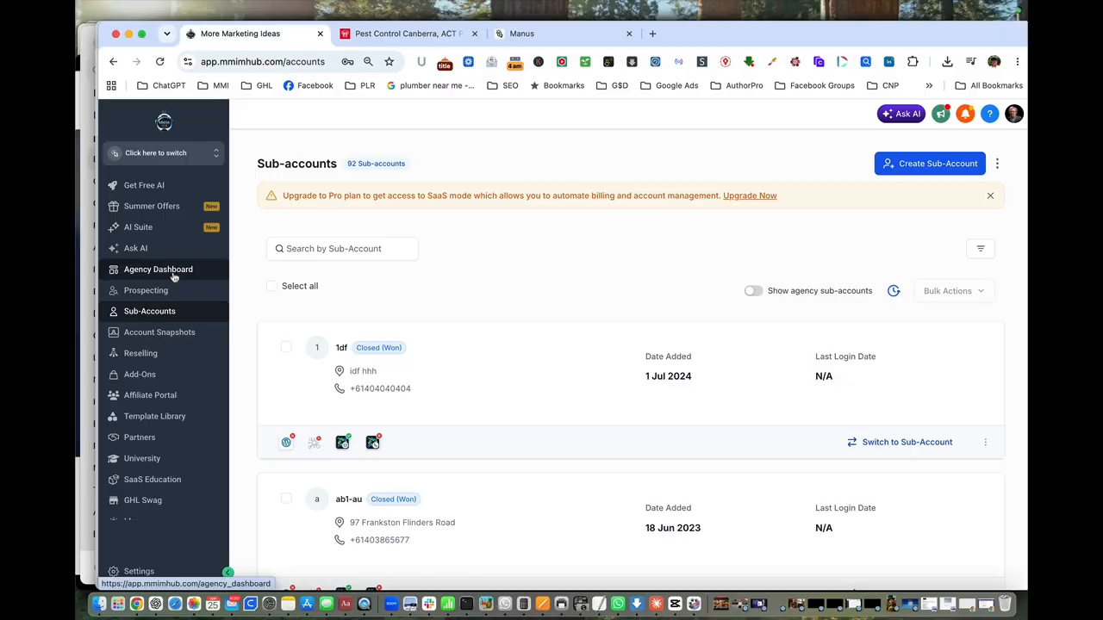
left_click(902, 116)
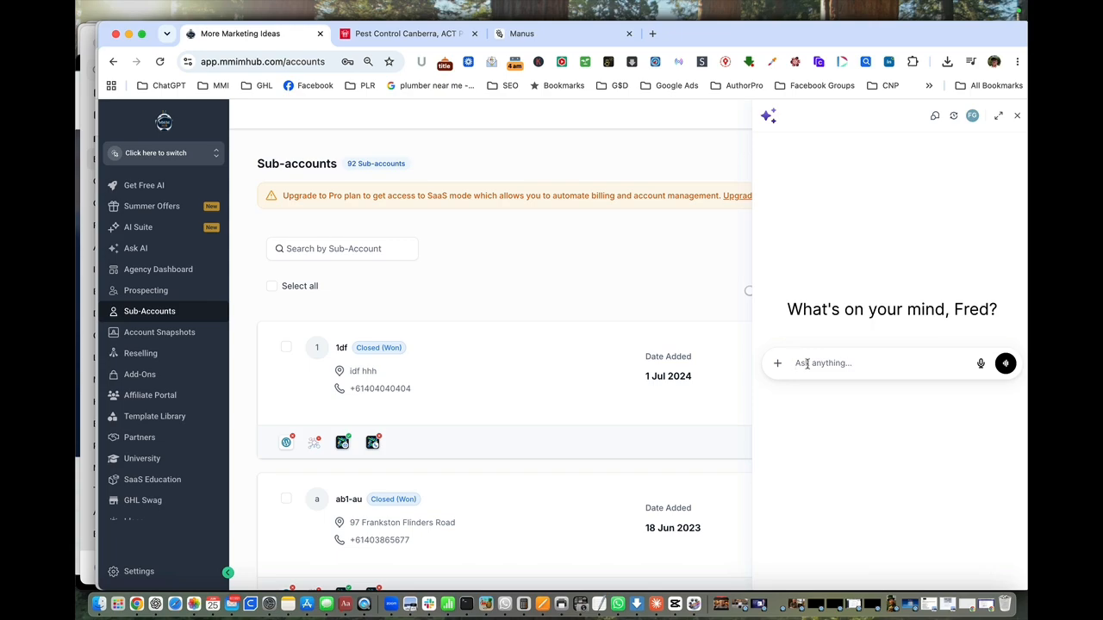
type("visit")
key("super+v")
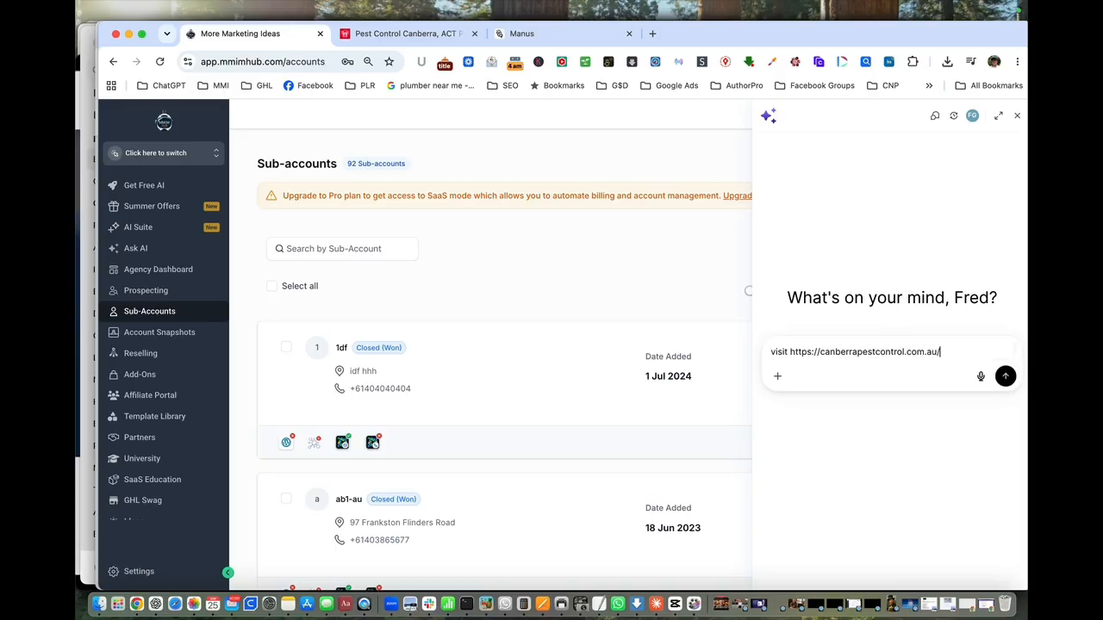
type("and extract all")
key("super+a")
type("the contact")
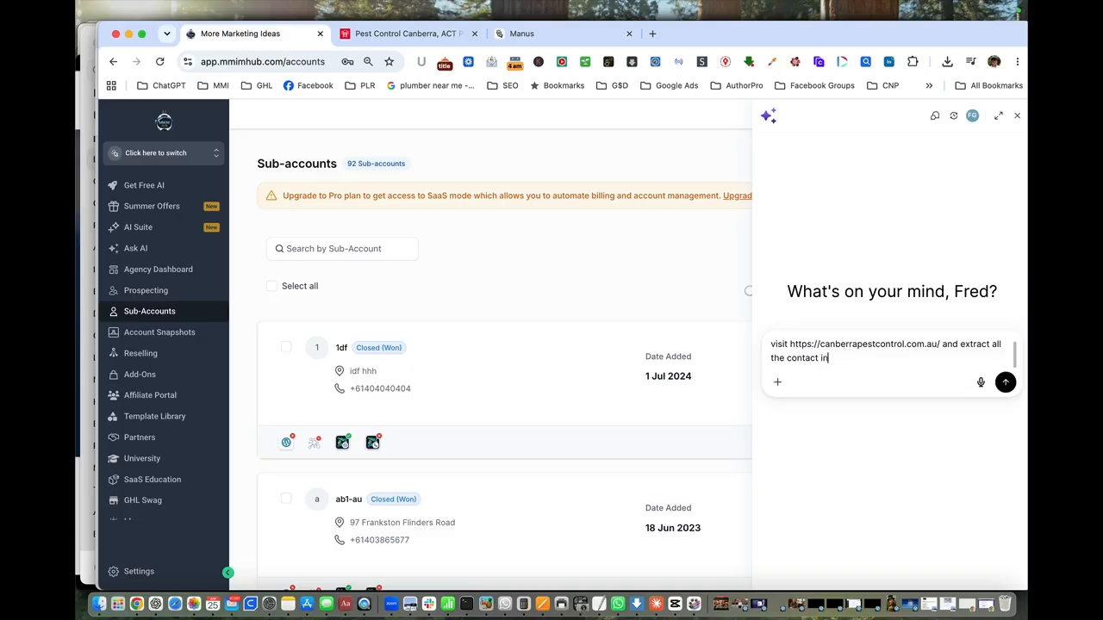
type(" info you can")
left_click(1005, 383)
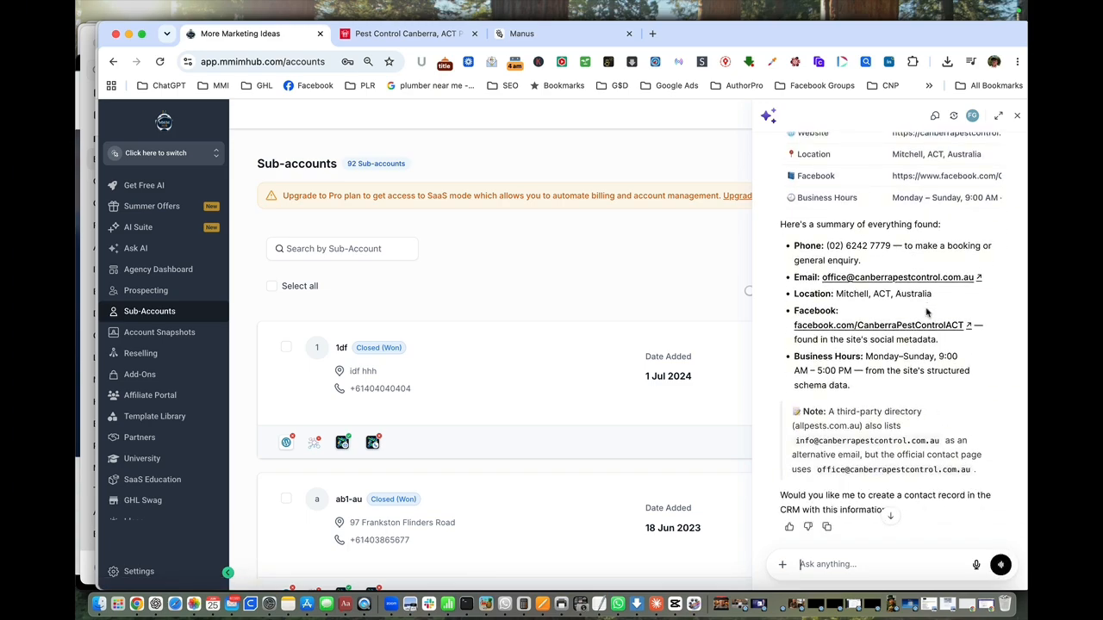
Tell the AI assistant to "create a sub account based on this info" and approve the proposed Canberra Pest Control sub-account.
type("create a sub acco")
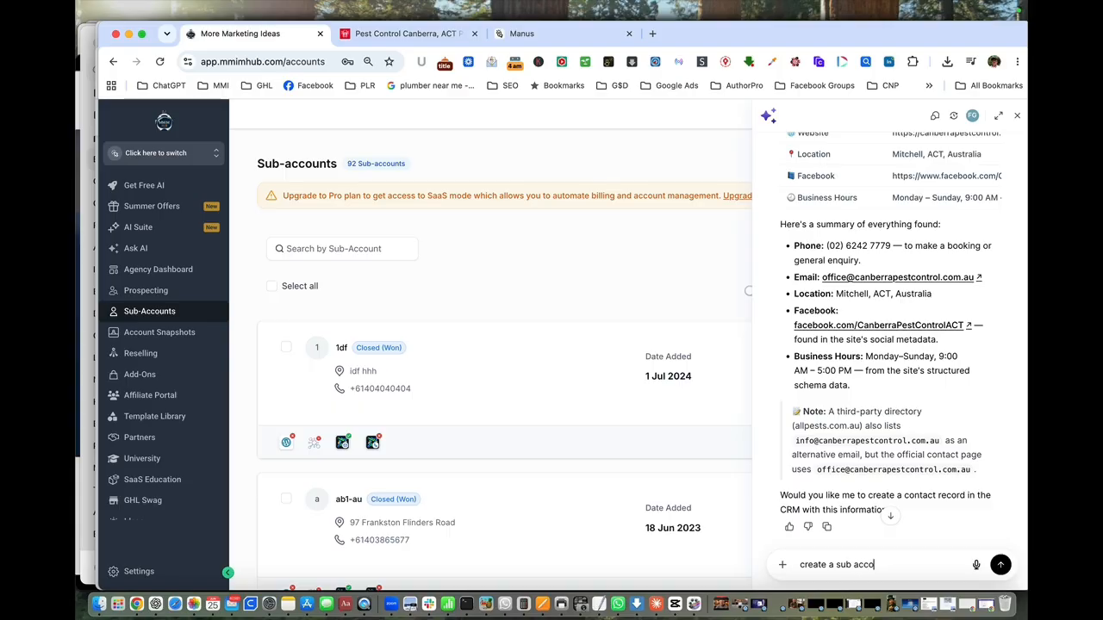
type("unt based on this info")
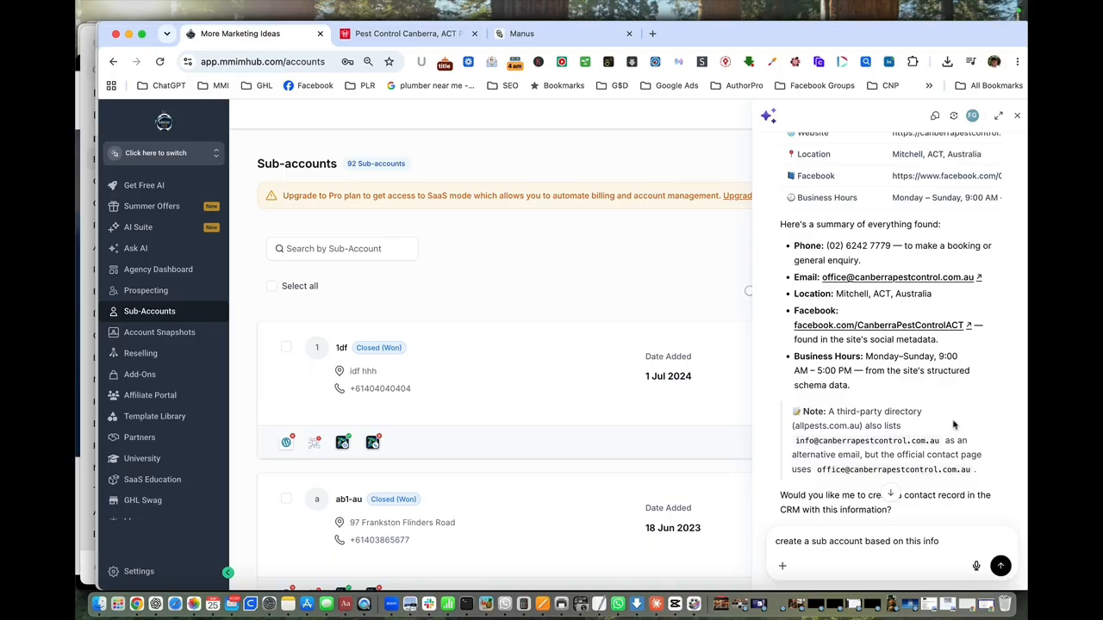
left_click(1000, 566)
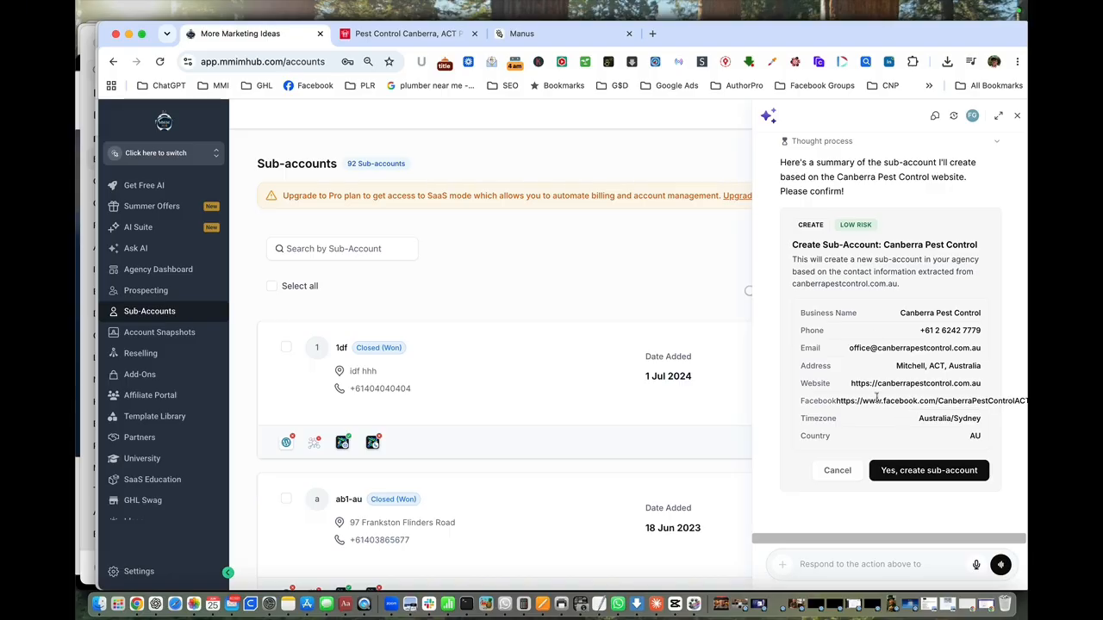
left_click(934, 473)
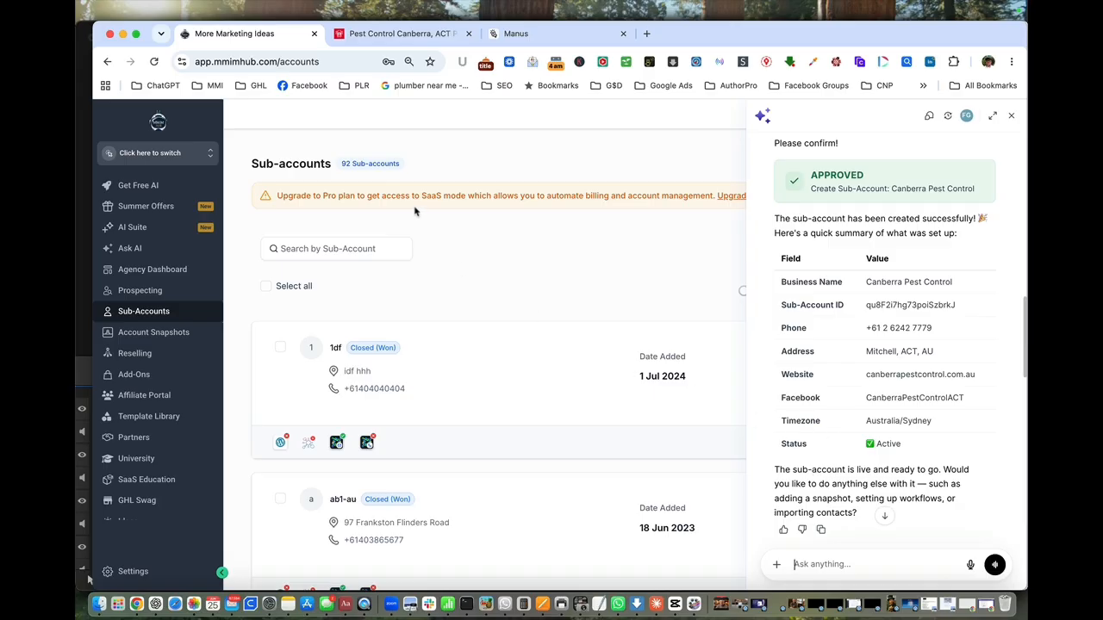
Search the sub-accounts for "can" and switch to Canberra Pest Control.
left_click(163, 157)
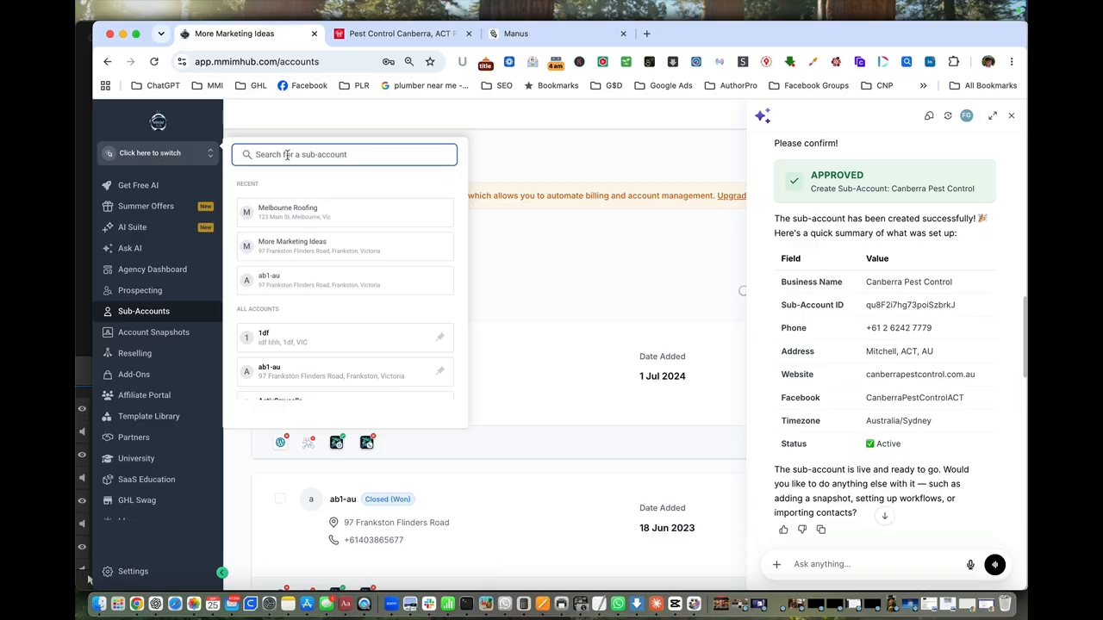
type("can")
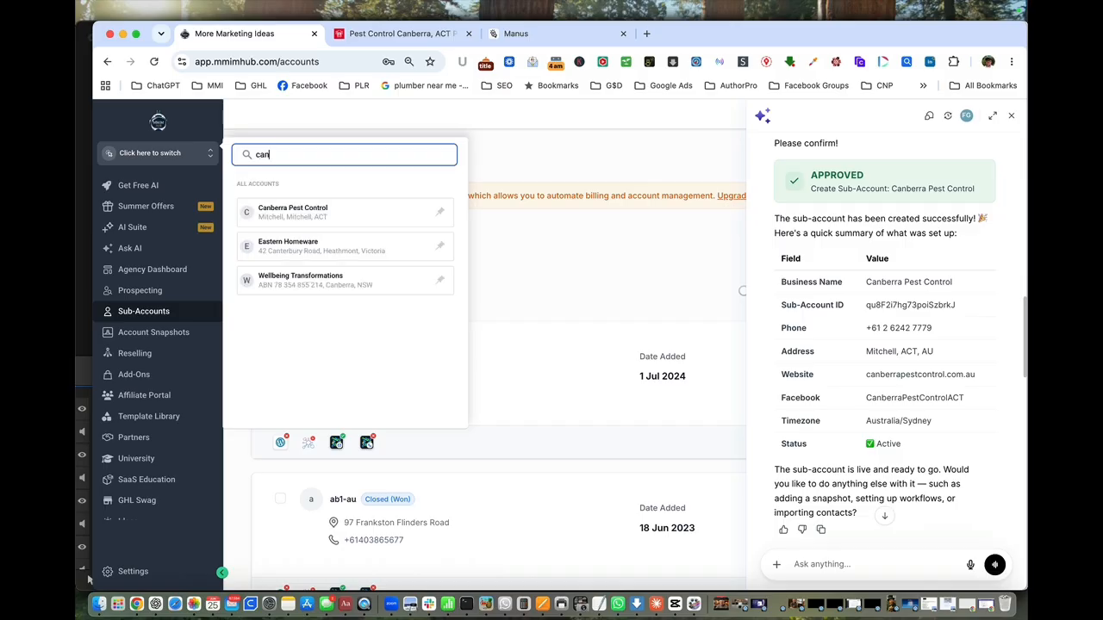
left_click(308, 219)
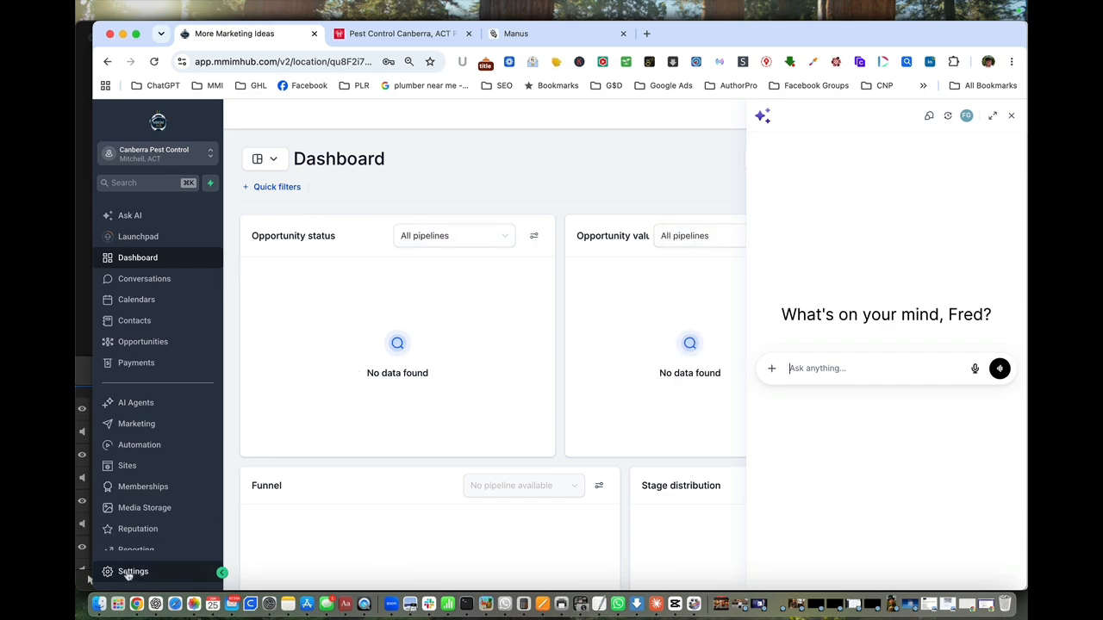
Open the sub-account's business profile settings and check the details filled in there.
left_click(128, 572)
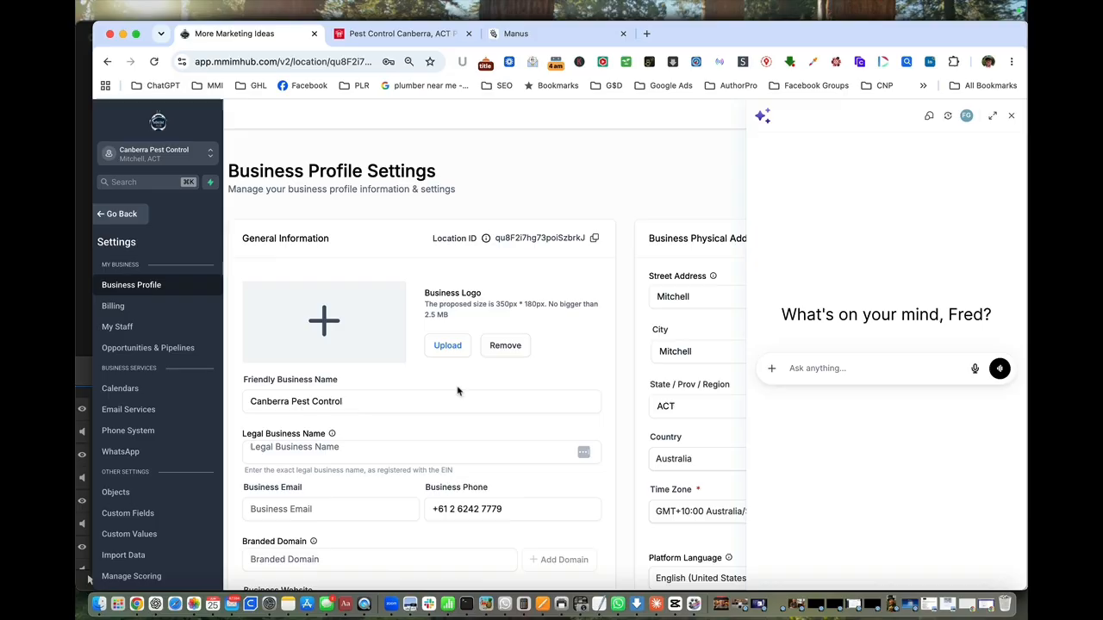
scroll(458, 390, "down", 1)
scroll(458, 391, "down", 5)
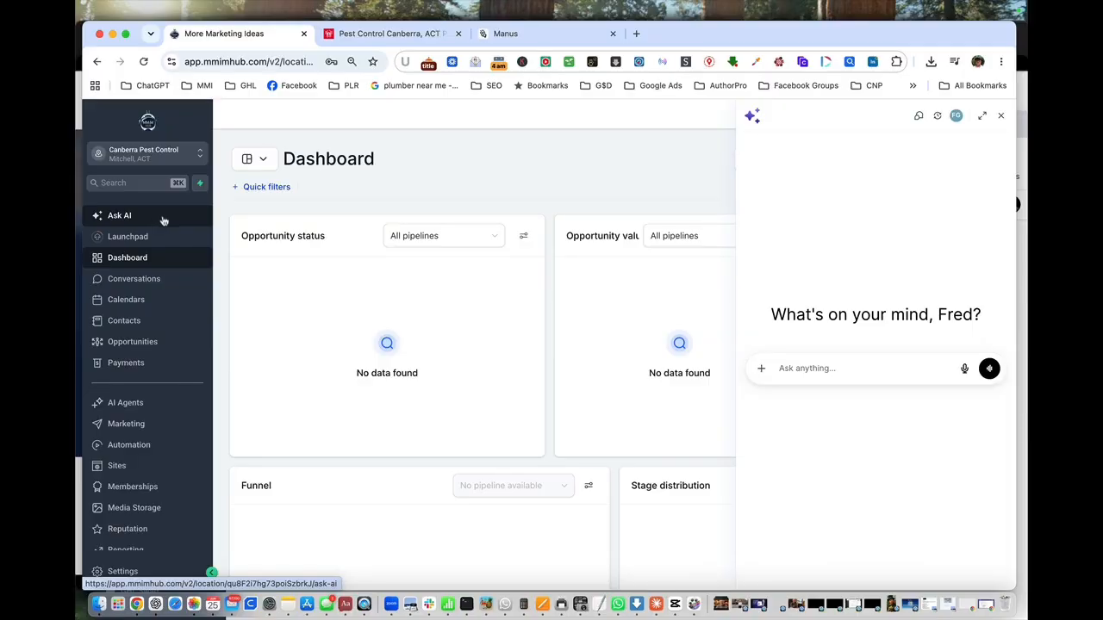
Start a new funnel for the sub-account's sites using the Build with AI option.
left_click(113, 467)
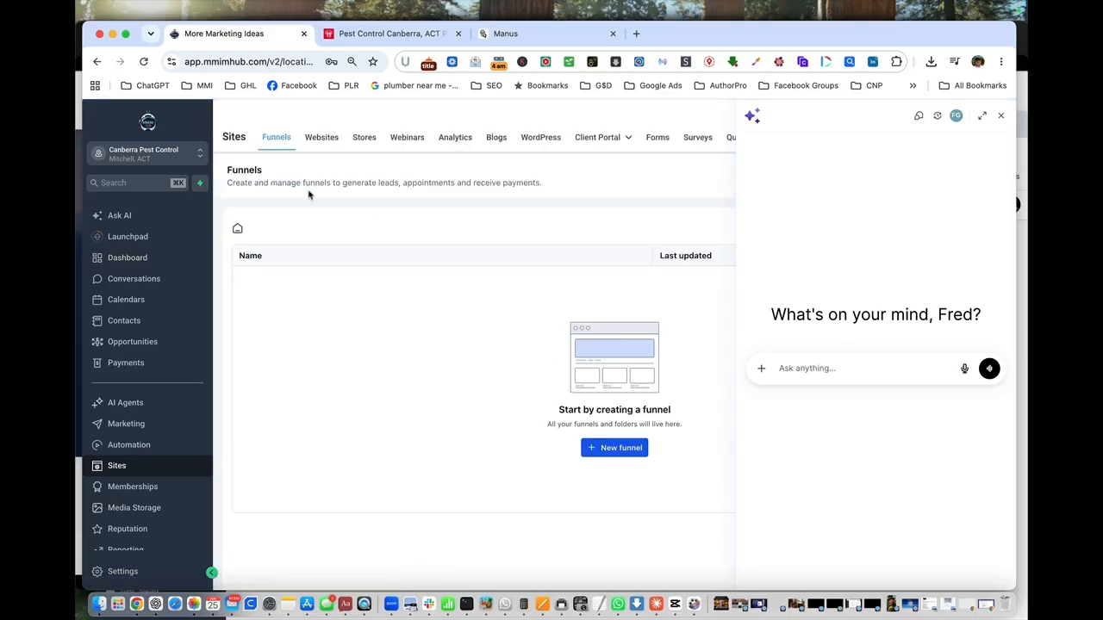
left_click(619, 453)
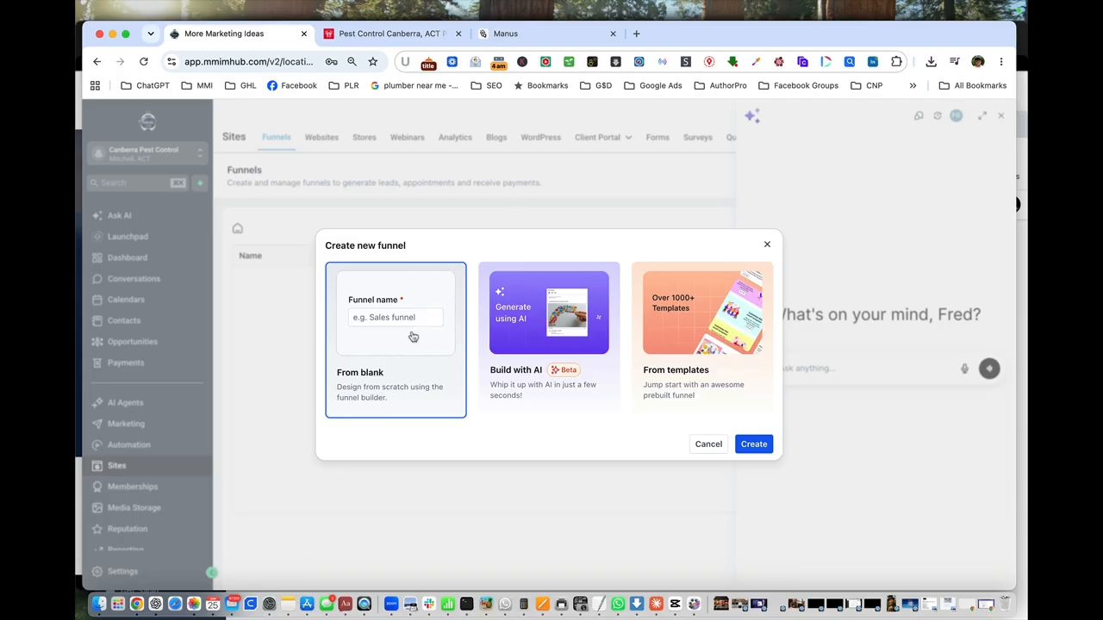
left_click(557, 339)
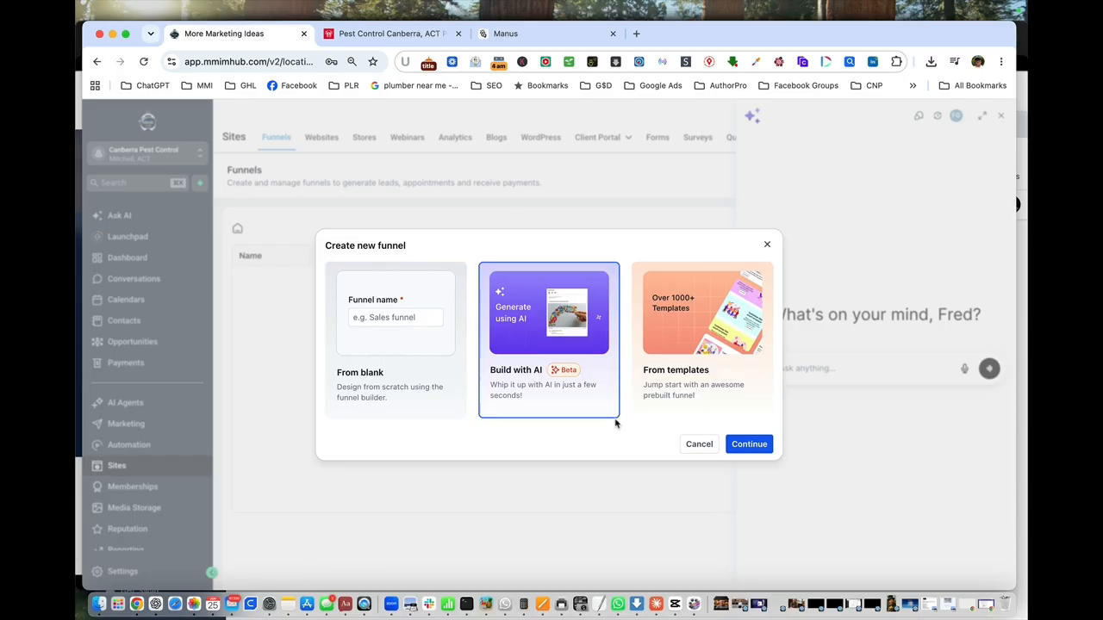
left_click(755, 445)
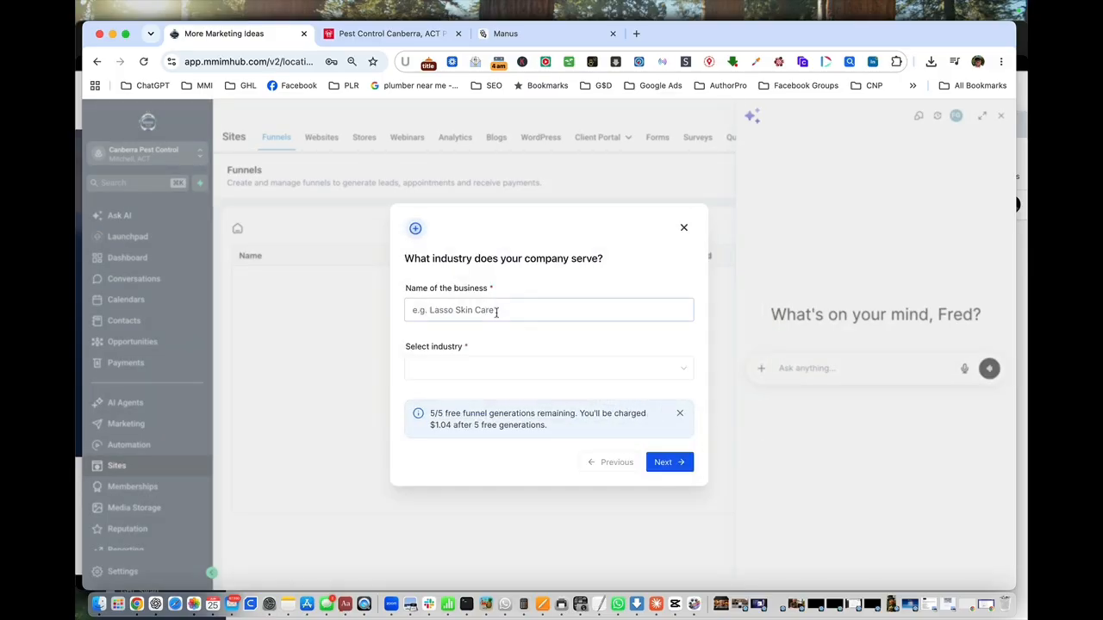
Enter "Canbera Pest Control" as the business name, choose the Pest Control Service industry and continue to the design preferences.
left_click(496, 312)
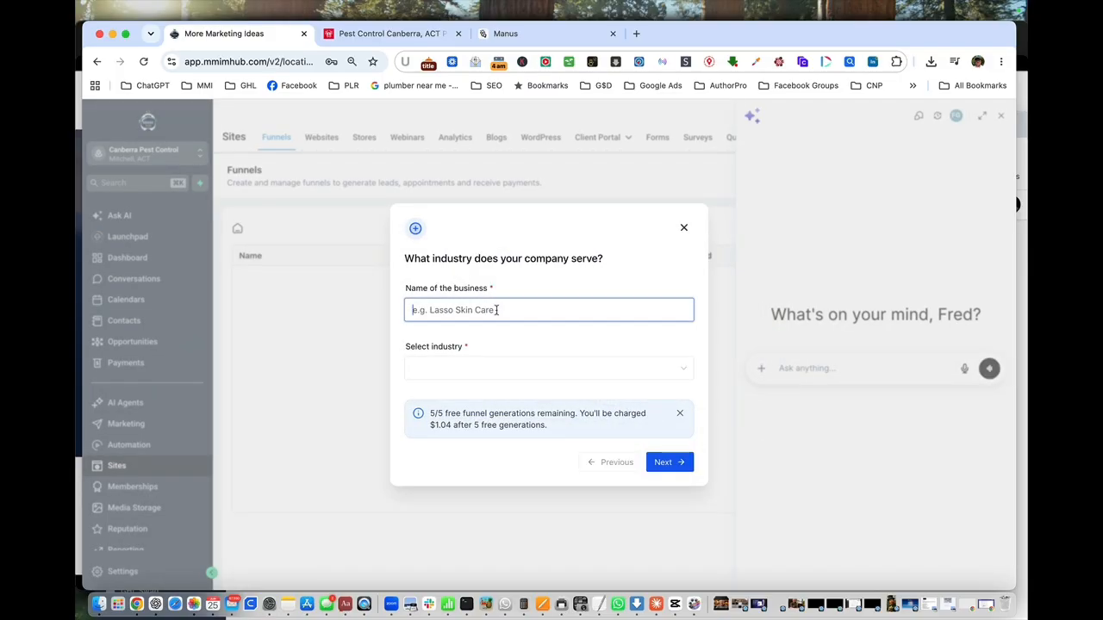
type("C")
type("anbera Pest Control")
left_click(461, 370)
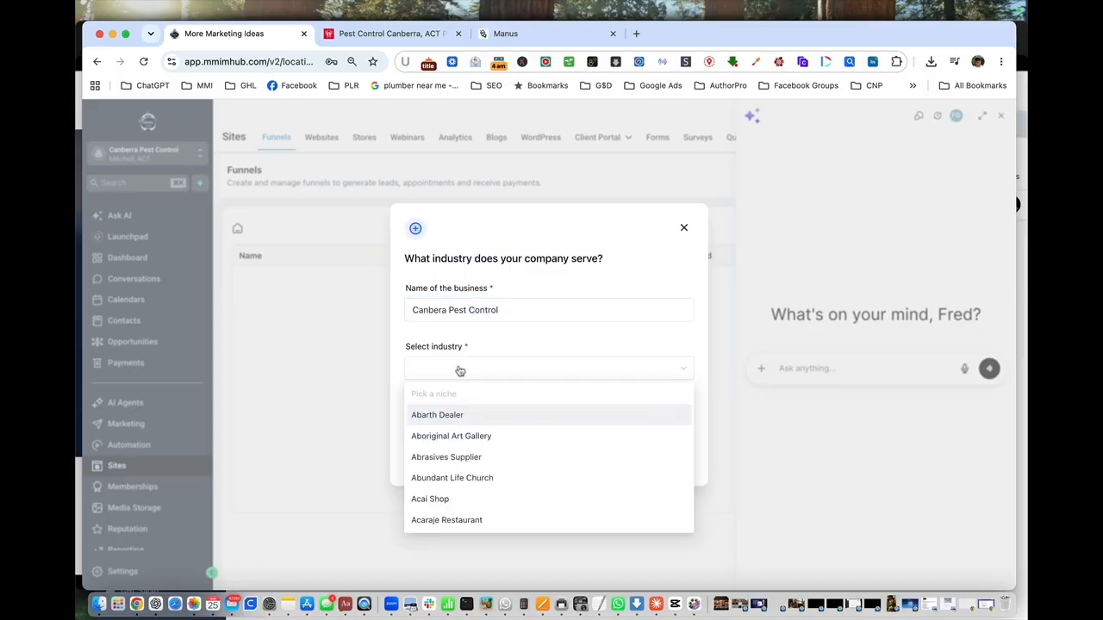
type("Pes")
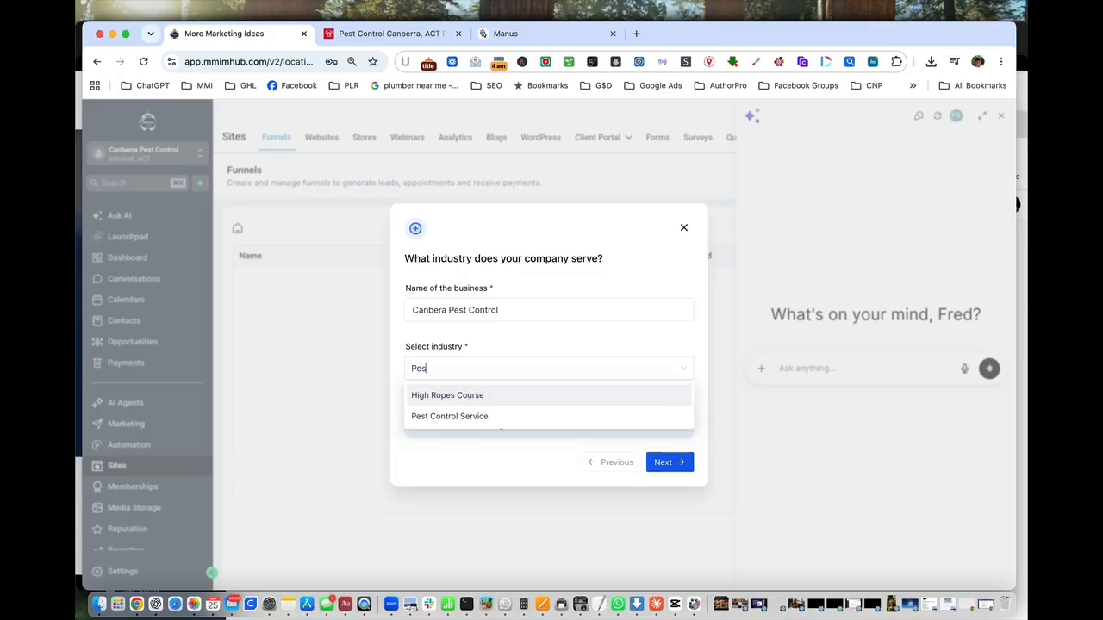
type("t")
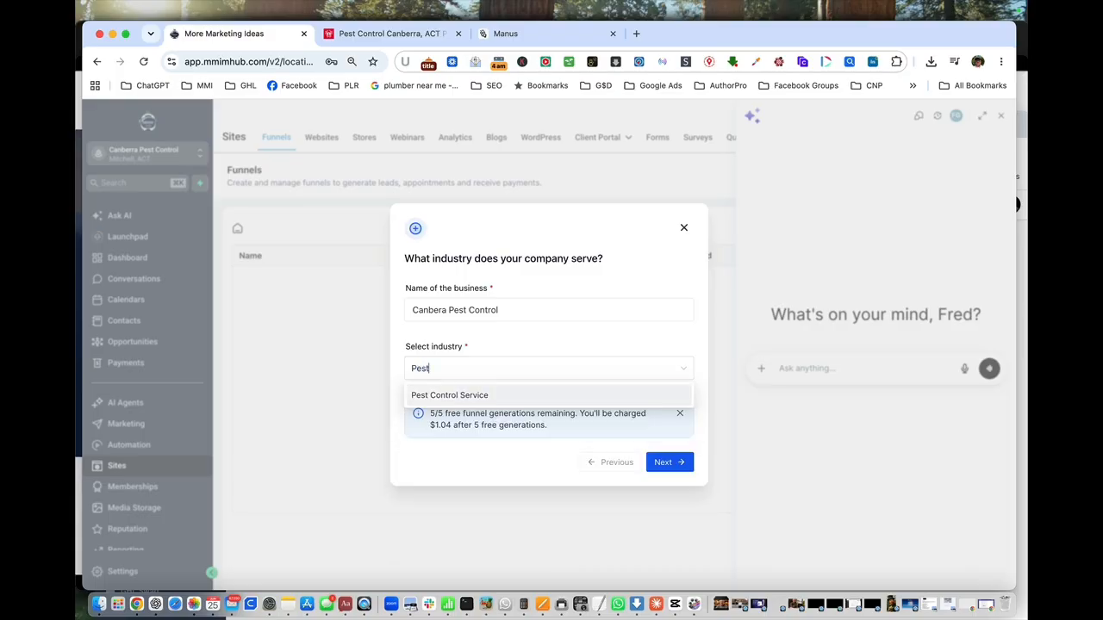
left_click(462, 394)
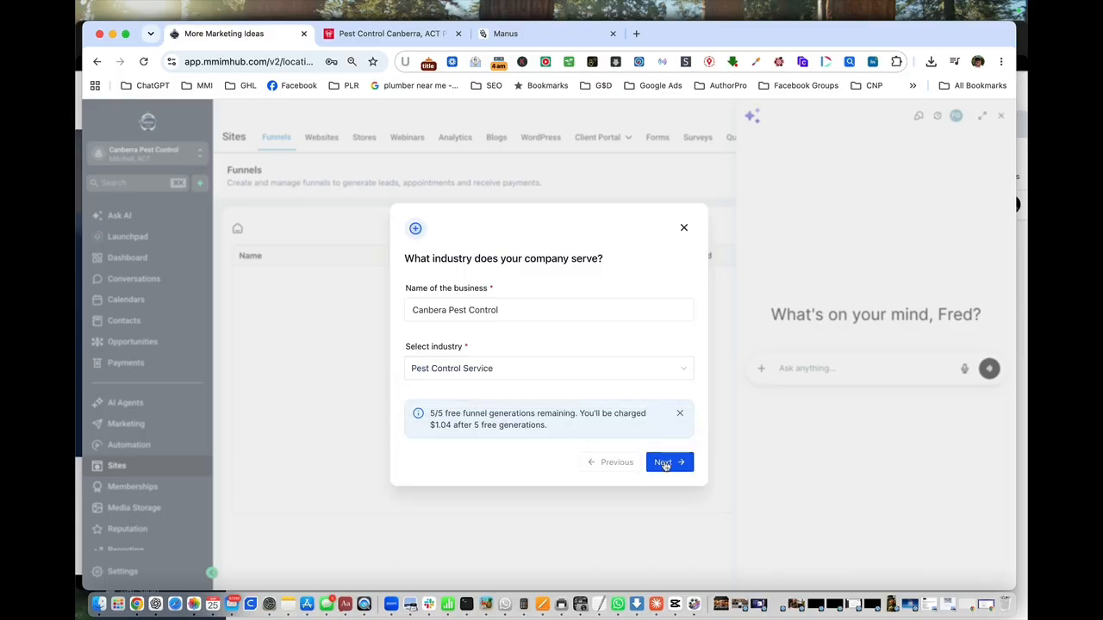
left_click(664, 464)
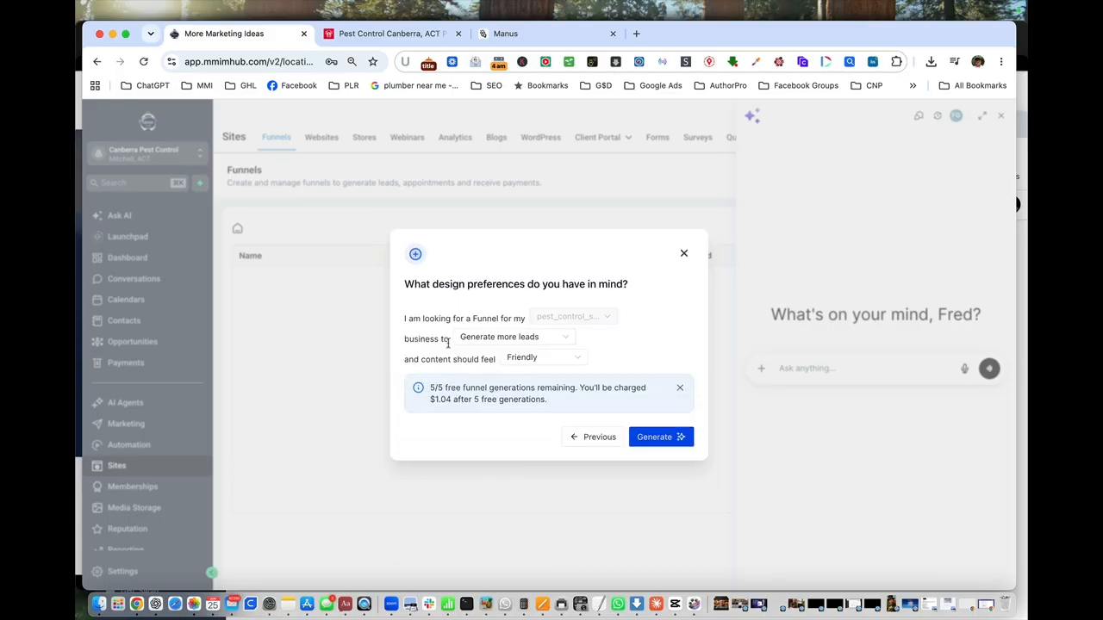
Generate the funnel with the business goal "Generate more leads" and Friendly content.
left_click(568, 342)
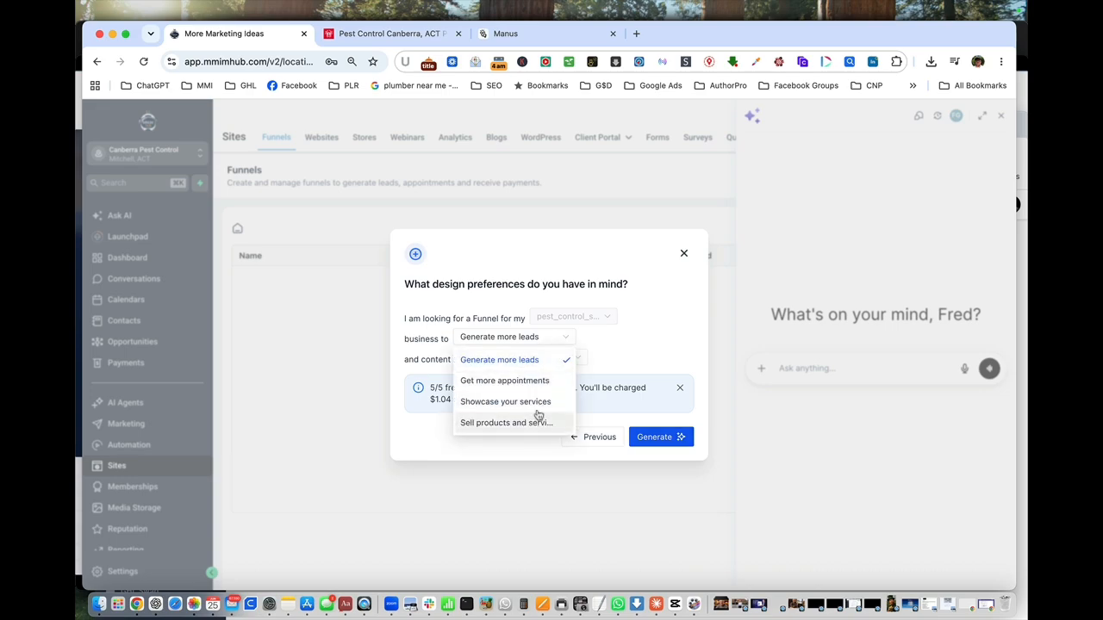
left_click(526, 361)
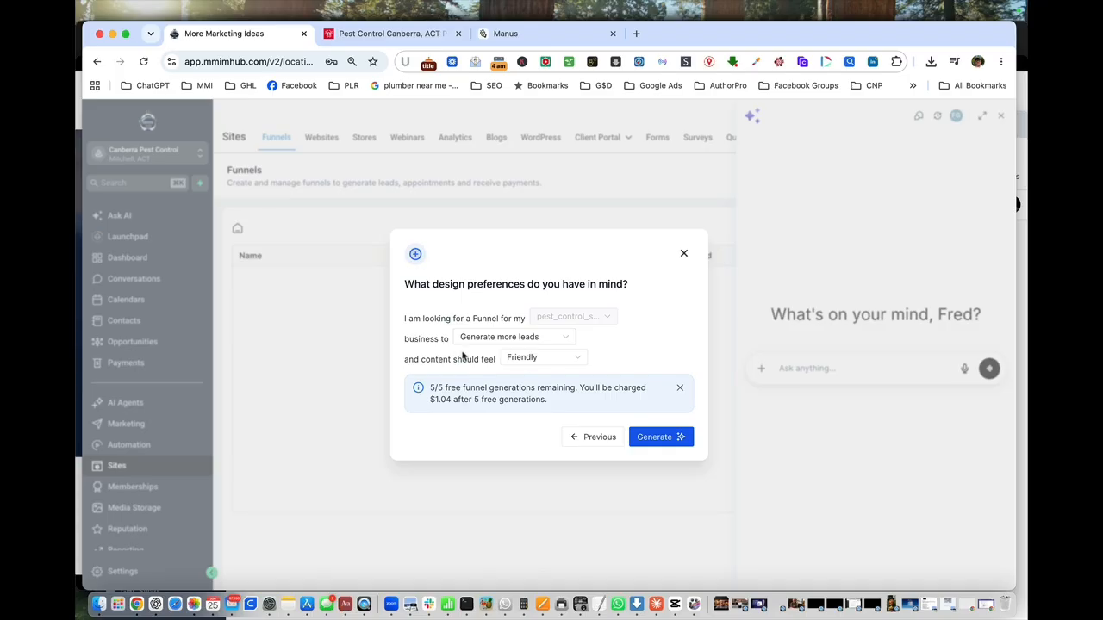
left_click(664, 441)
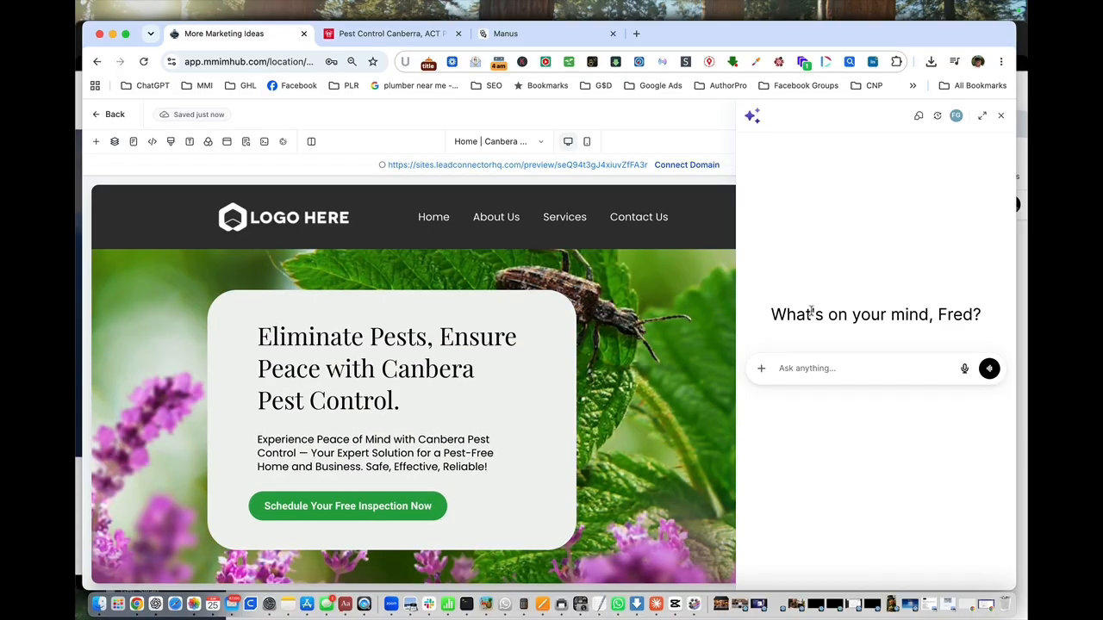
Close the AI assistant and look through the generated home page's sections.
left_click(1003, 117)
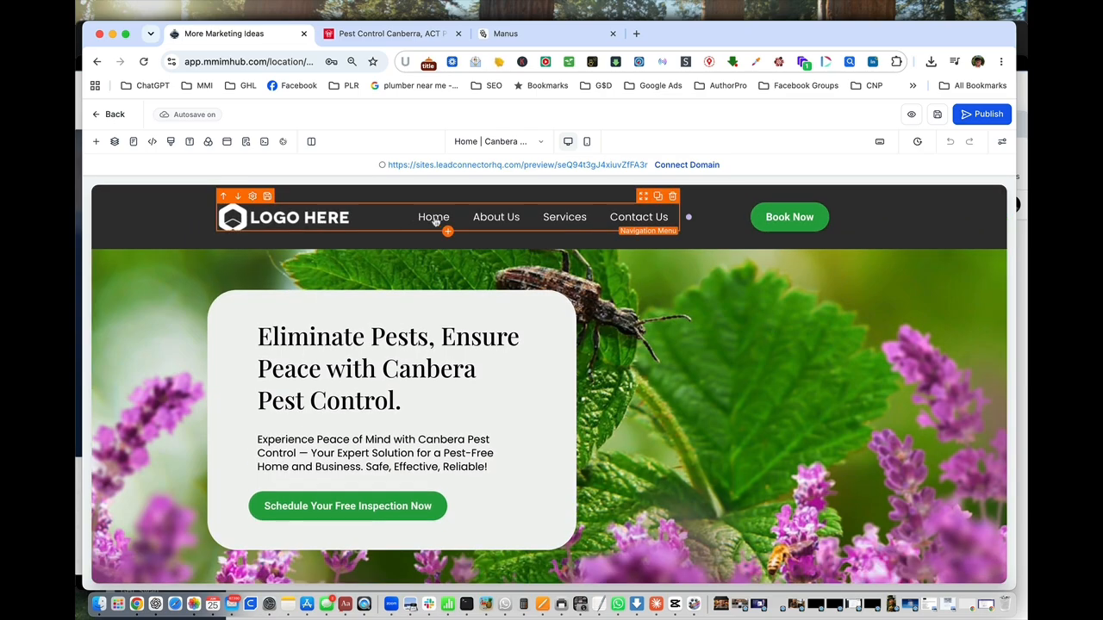
scroll(583, 370, "down", 5)
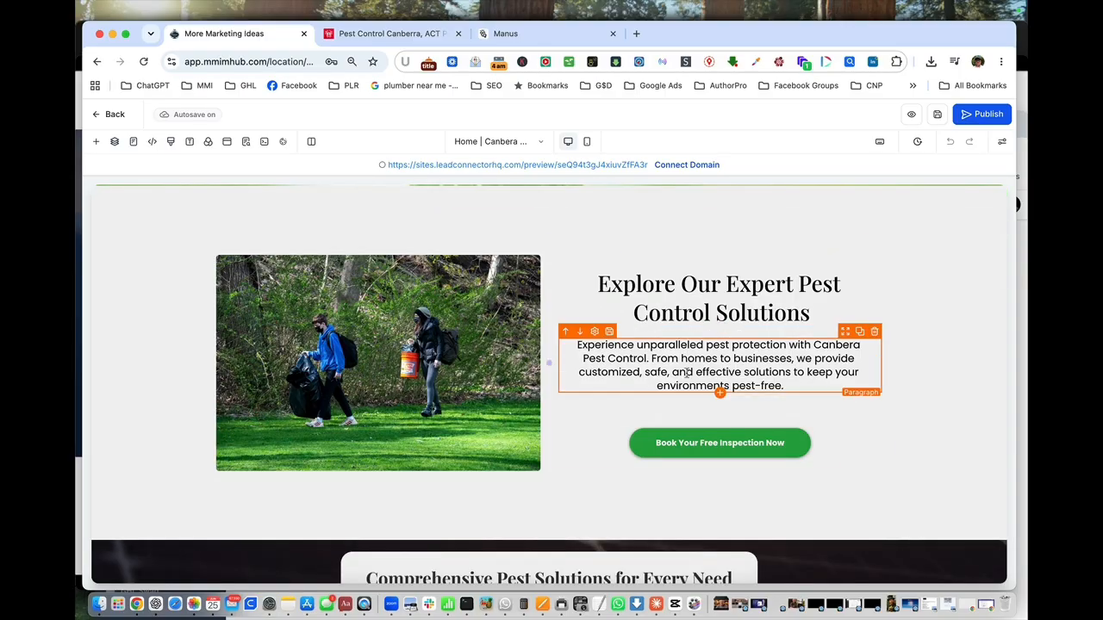
scroll(621, 386, "down", 5)
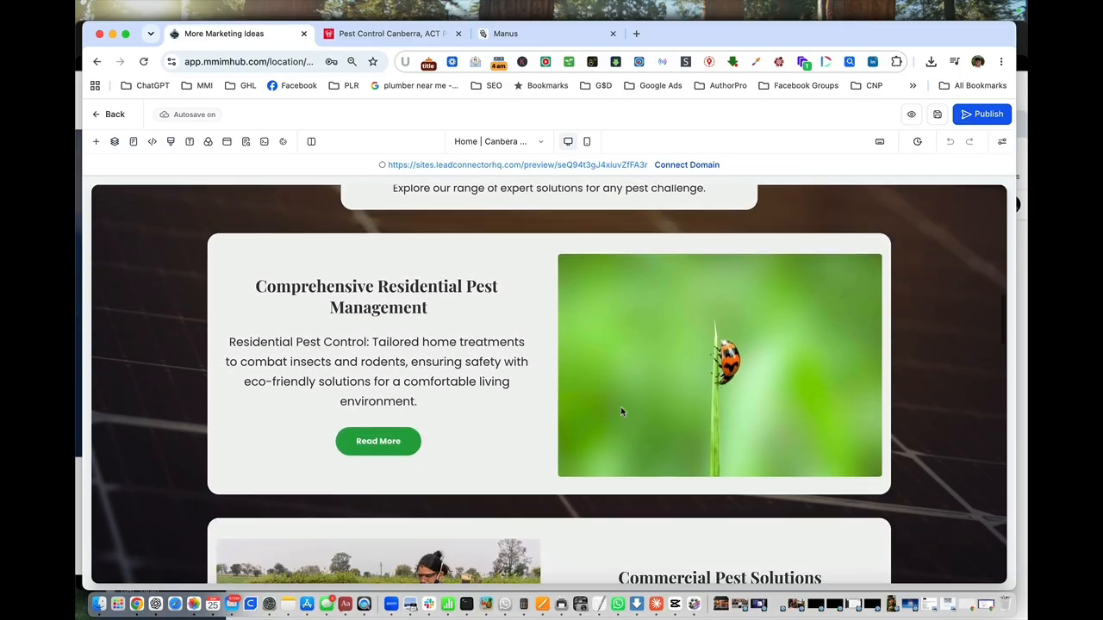
scroll(622, 412, "down", 10)
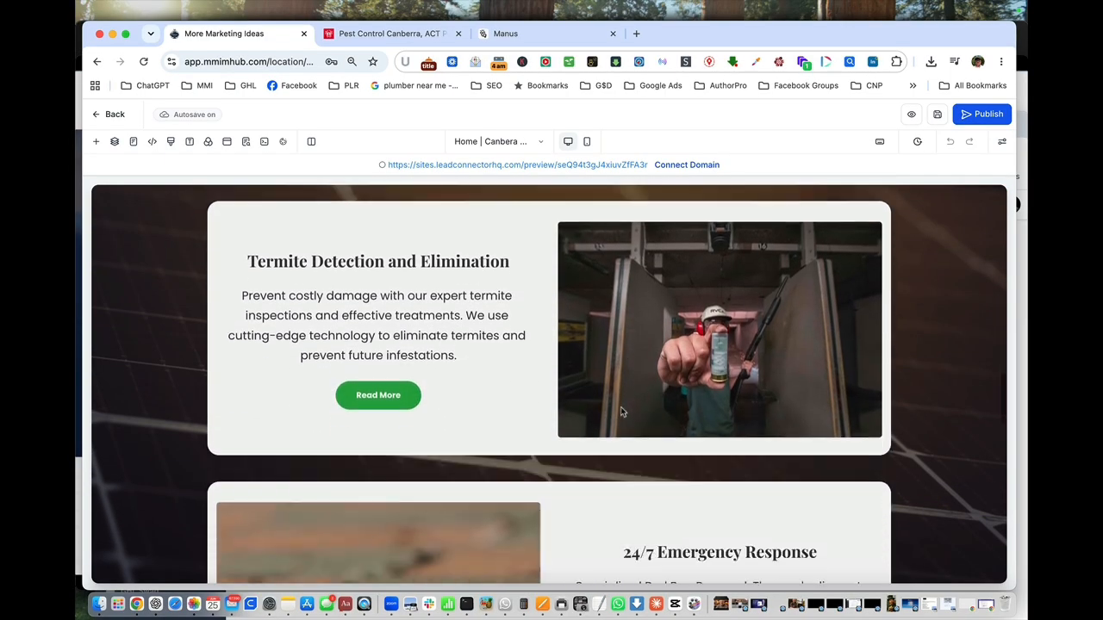
Review the rest of the generated home page, including the testimonials, FAQs and footer contact details, and return to the hero section.
scroll(622, 411, "down", 10)
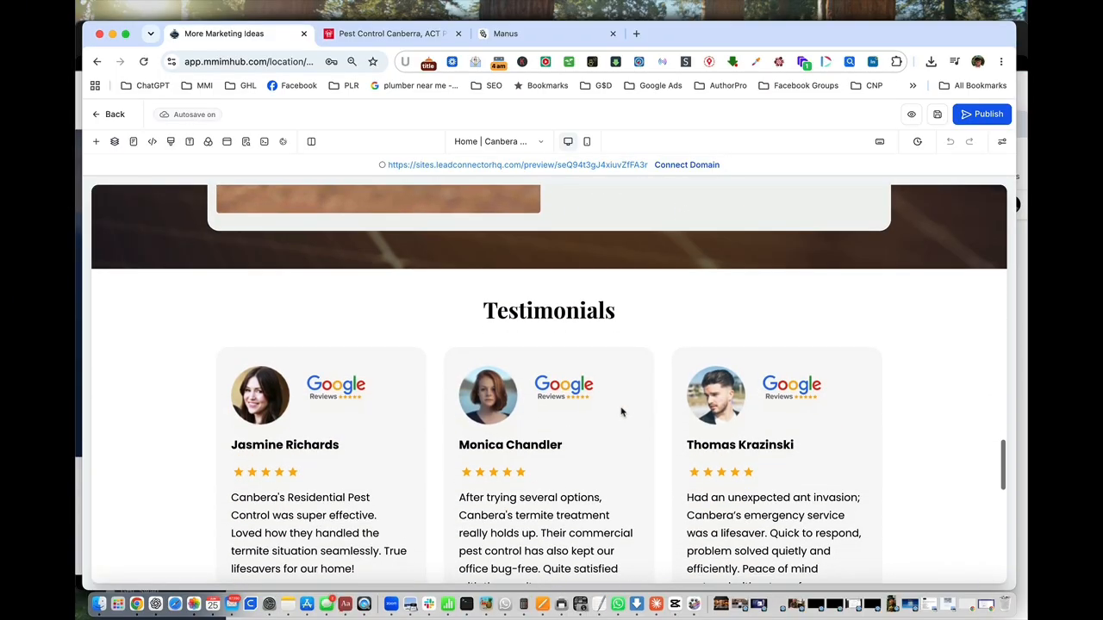
scroll(620, 413, "down", 8)
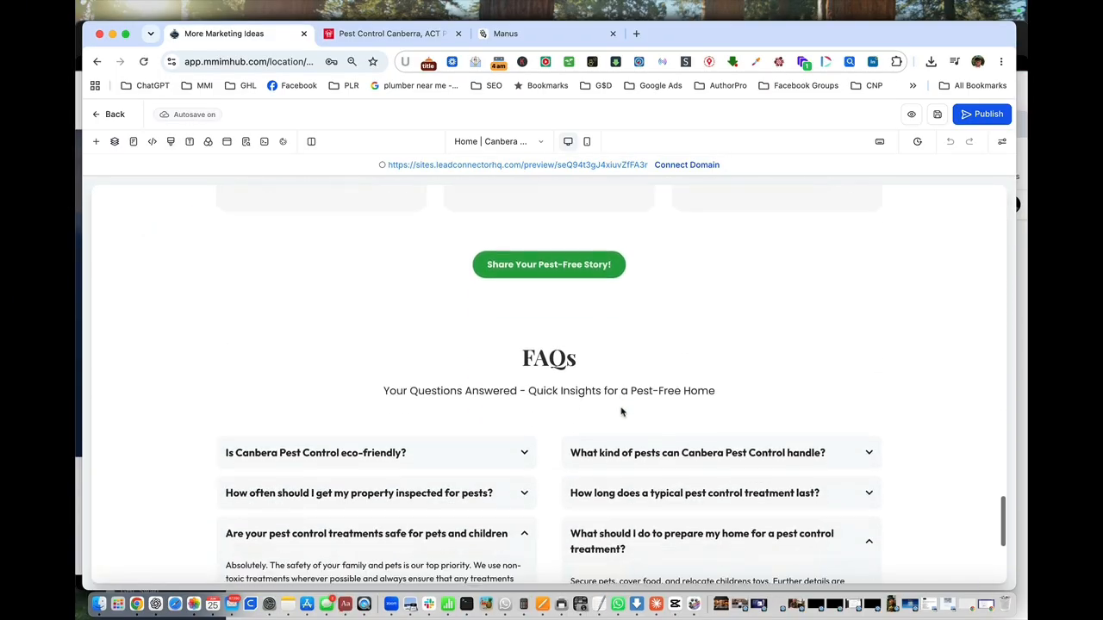
scroll(621, 412, "down", 4)
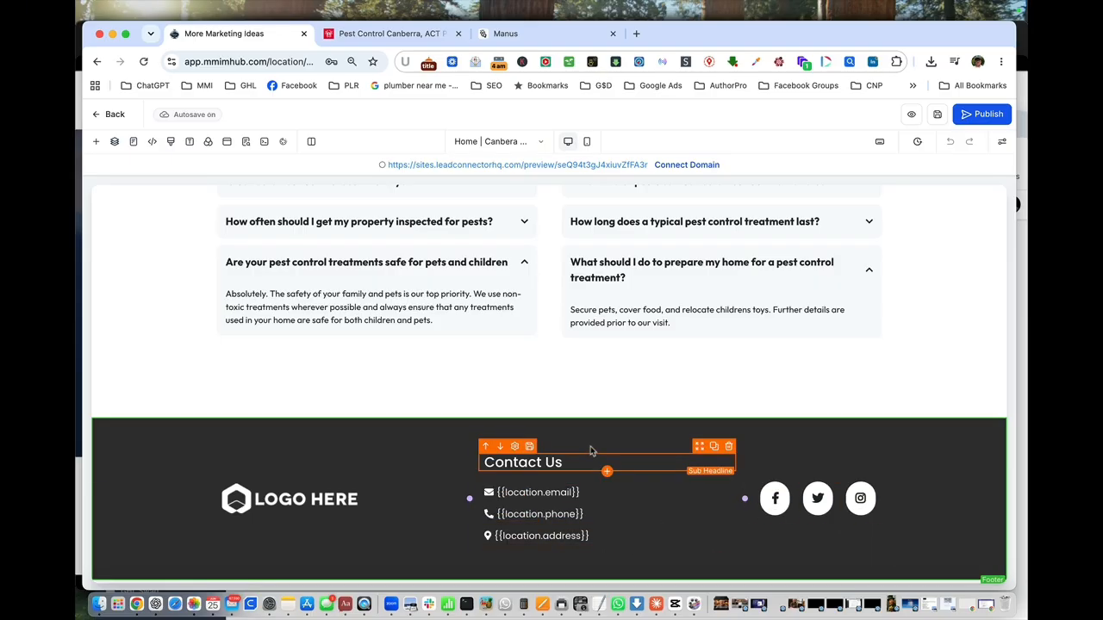
scroll(495, 369, "up", 15)
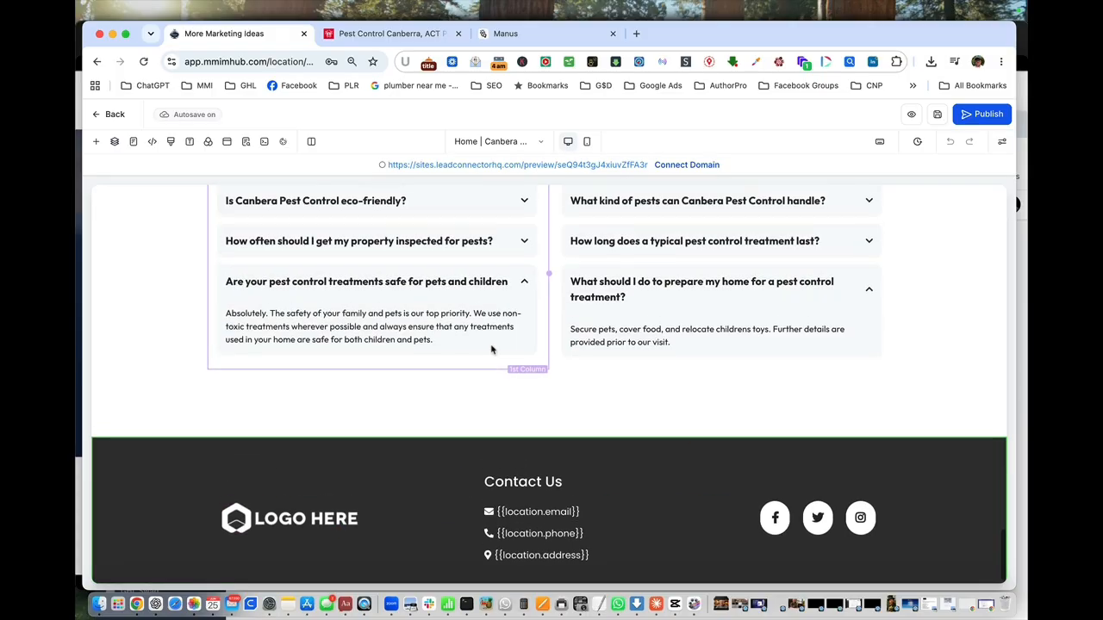
scroll(491, 349, "up", 10)
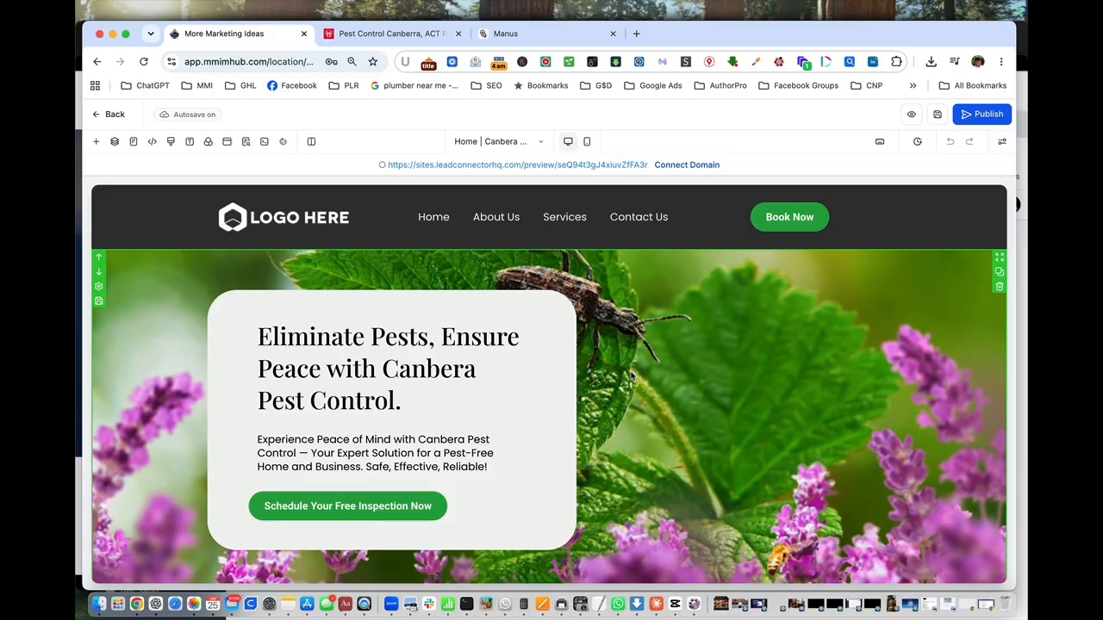
scroll(632, 377, "down", 1)
scroll(631, 376, "up", 1)
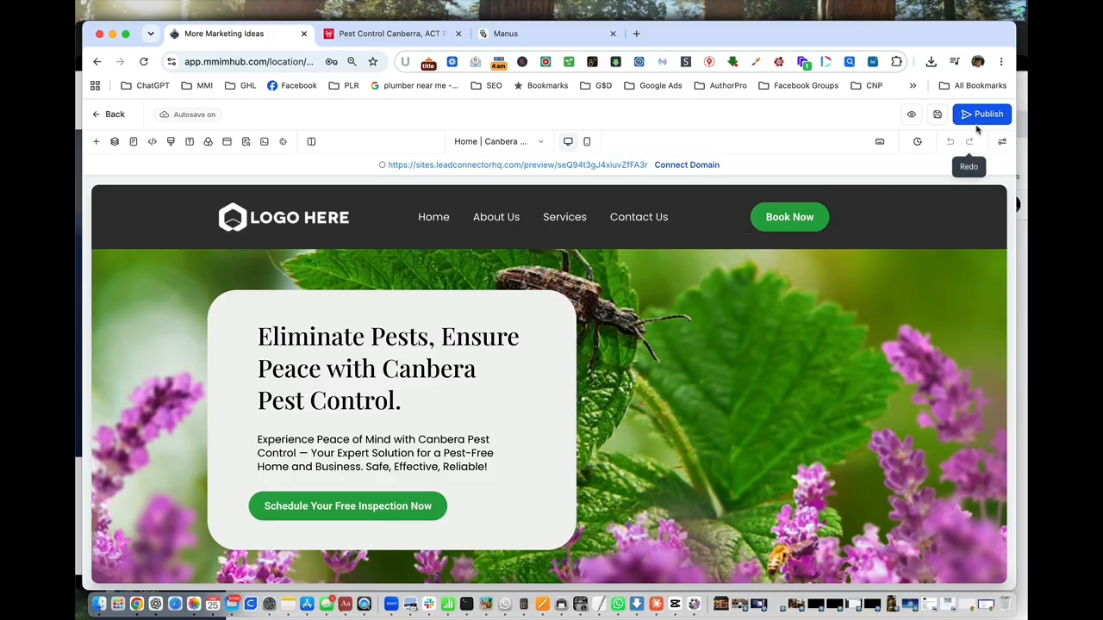
left_click(392, 472)
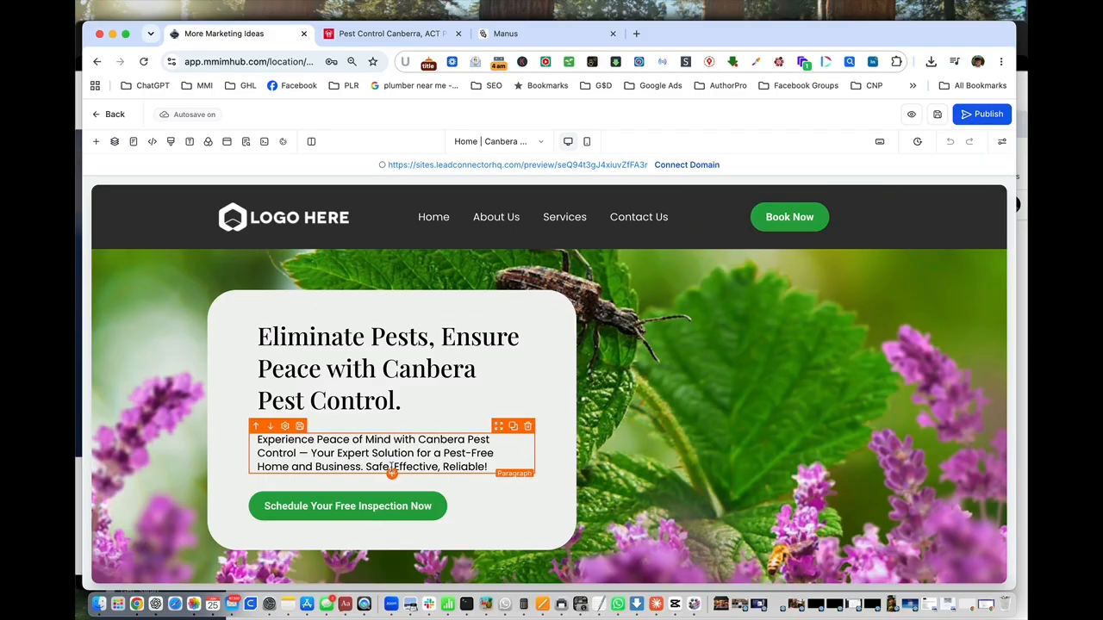